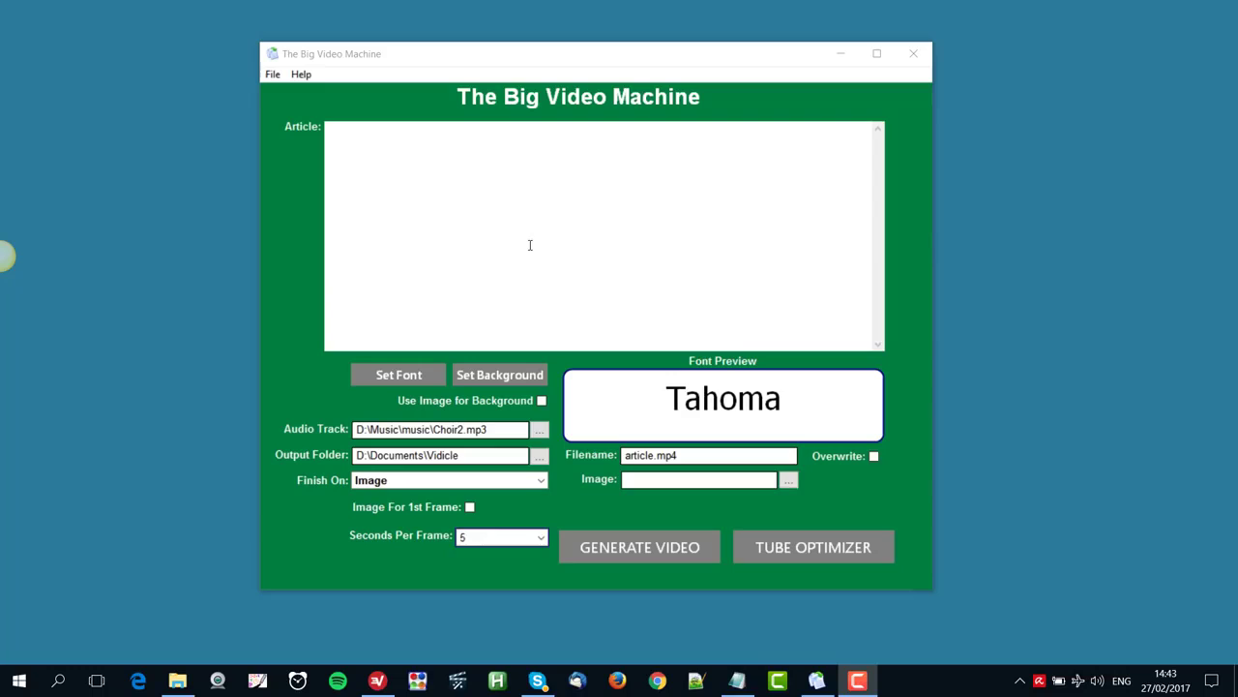
Copy the entire fish and chips article from Notepad into the Article box
click(745, 679)
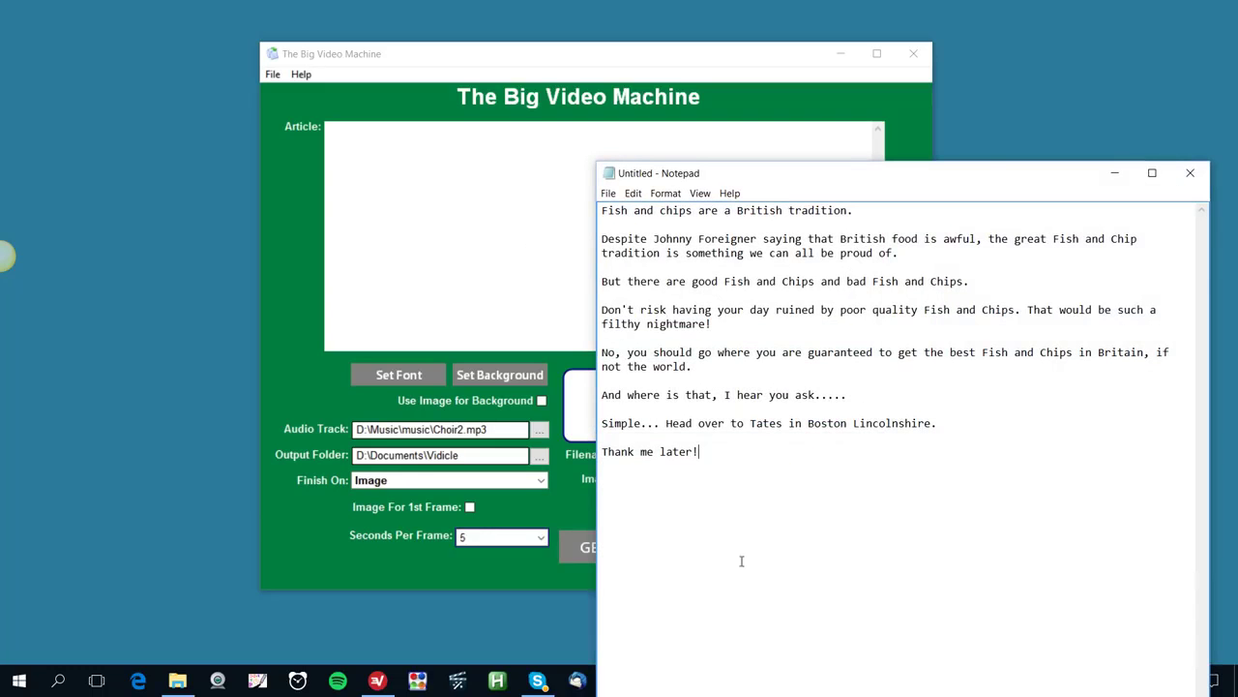
drag(600, 209, 828, 451)
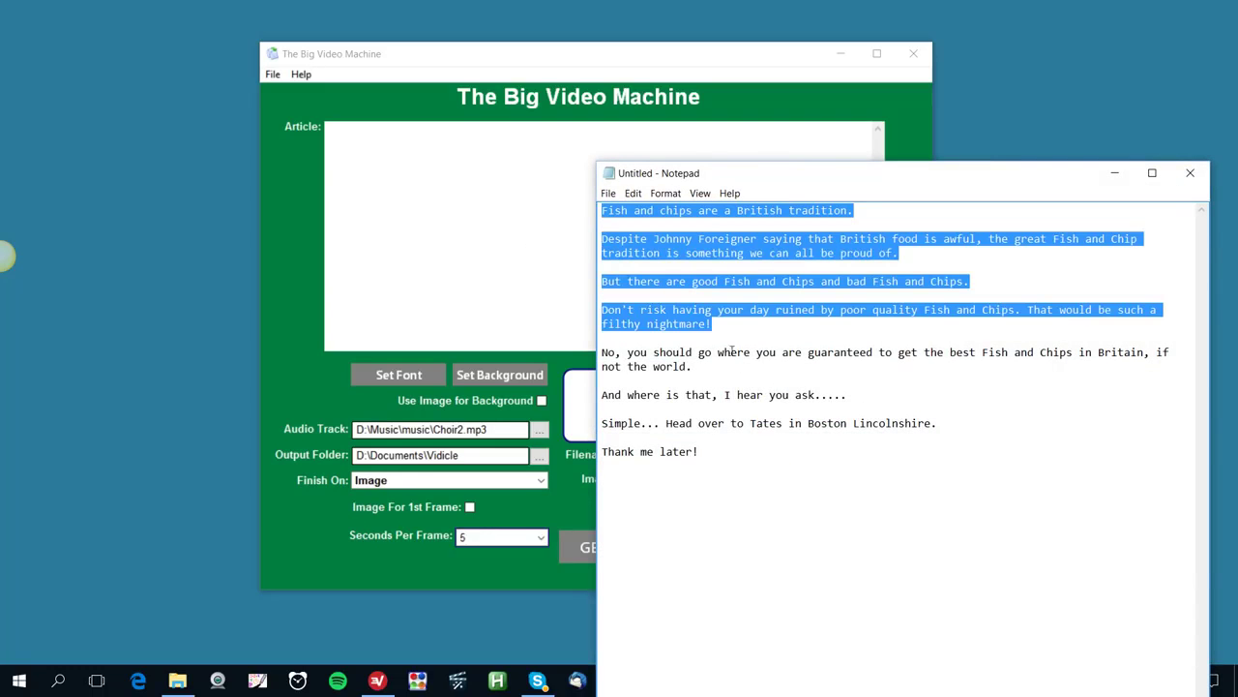
right_click(792, 281)
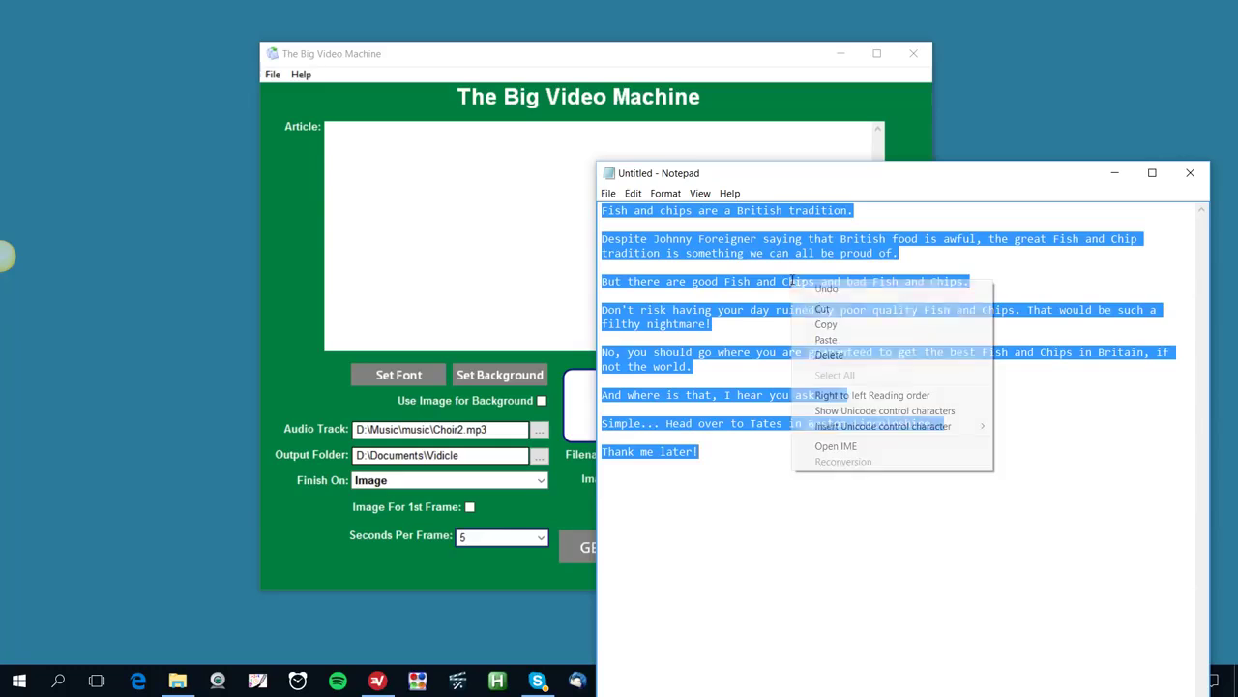
click(829, 324)
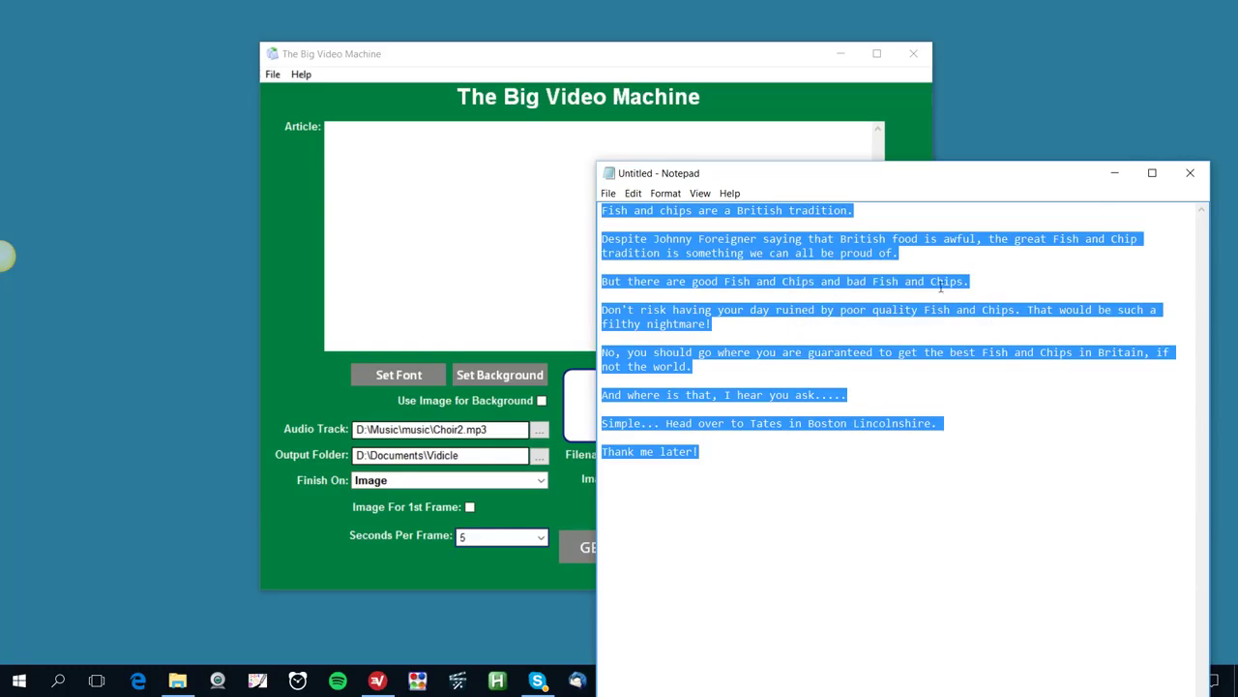
click(1114, 172)
right_click(533, 141)
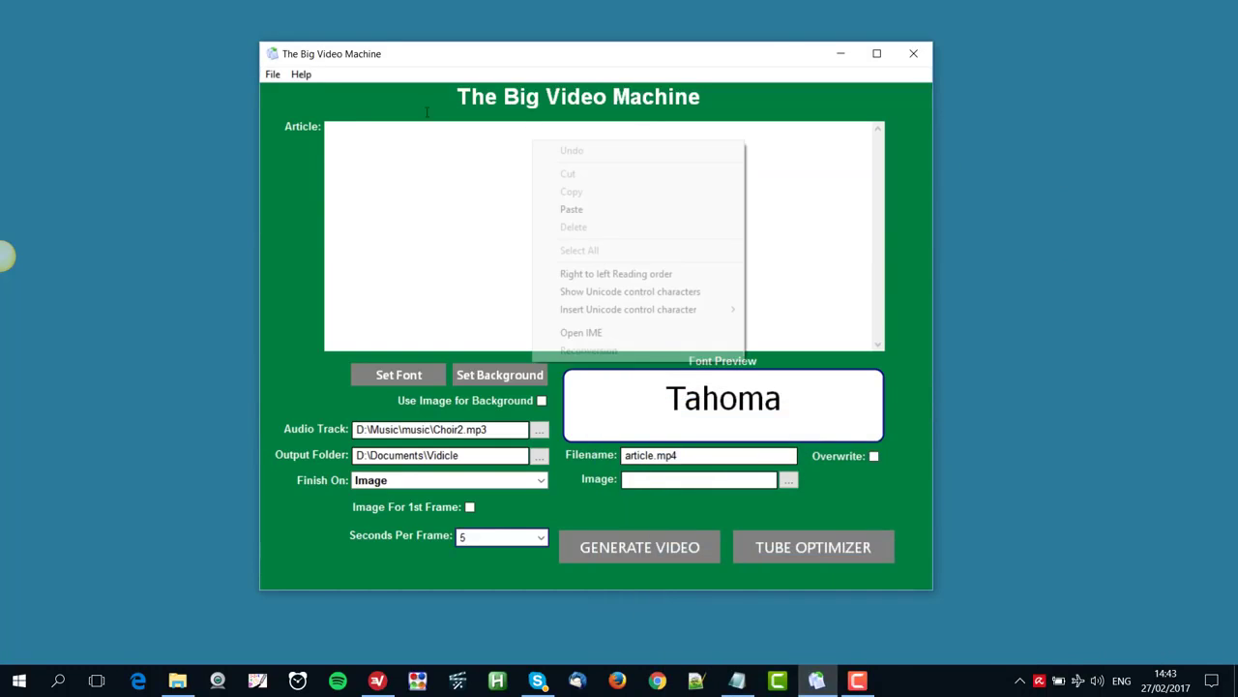
click(565, 207)
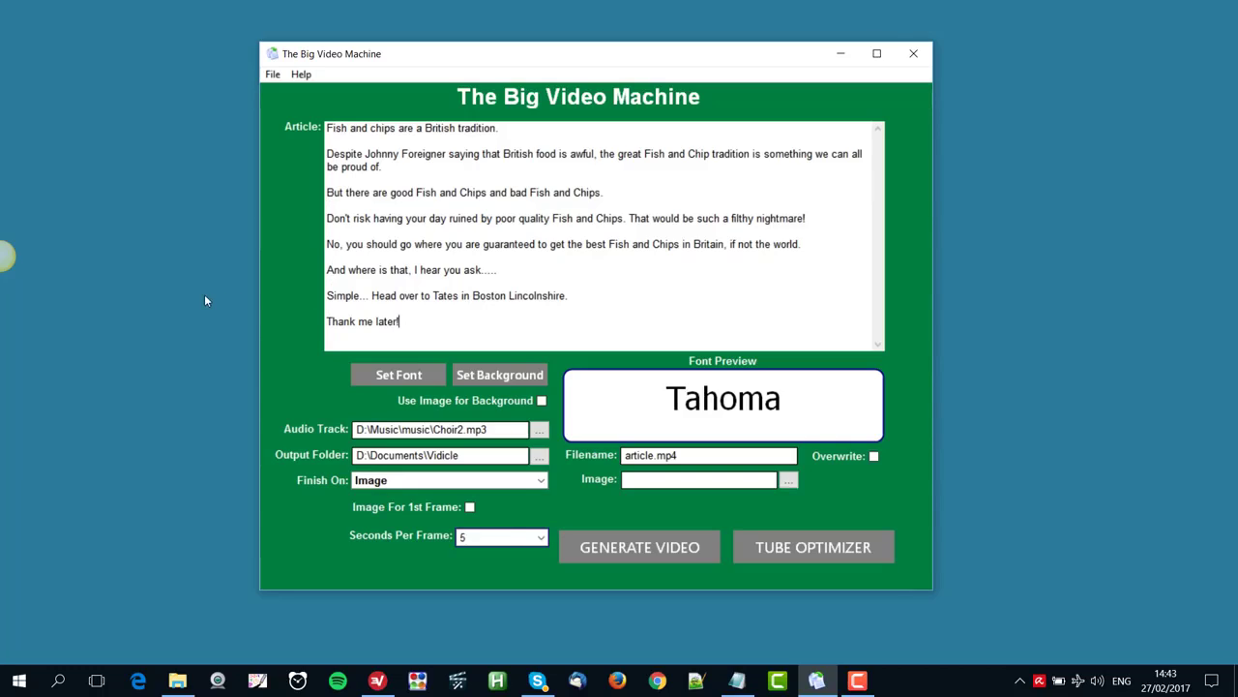
Place the insertion point at the start of the pasted article text
click(327, 128)
Set the slide background colour to dark blue
click(520, 380)
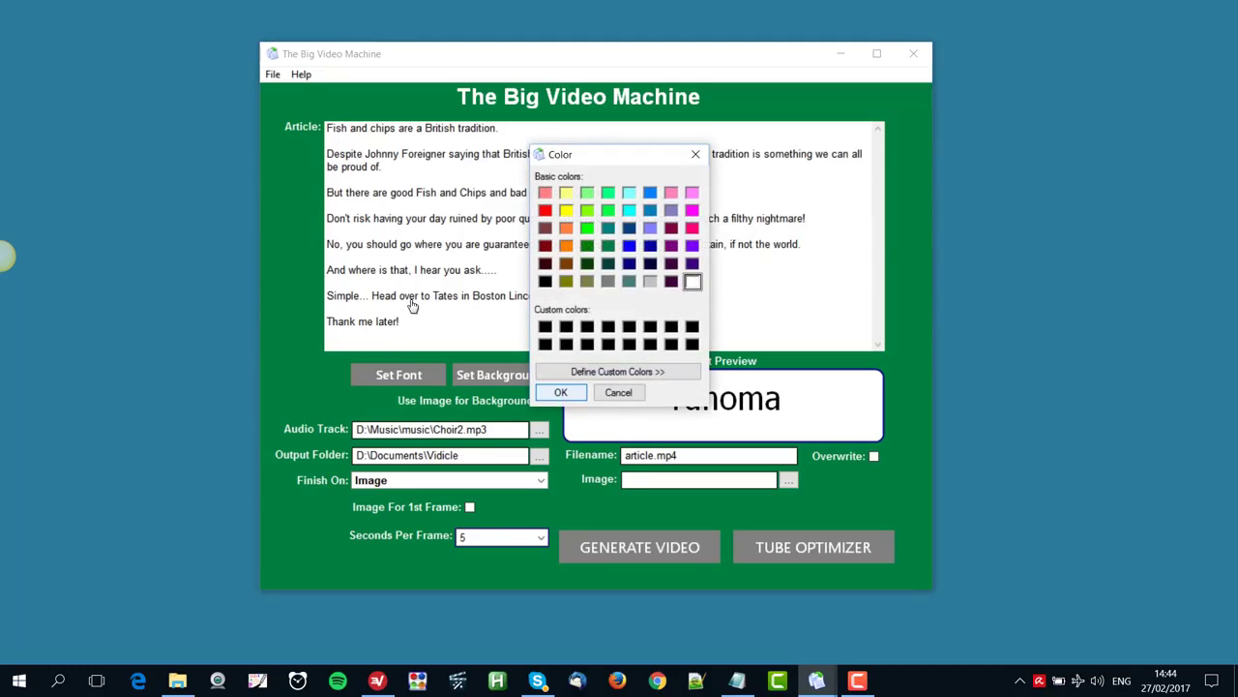
click(629, 227)
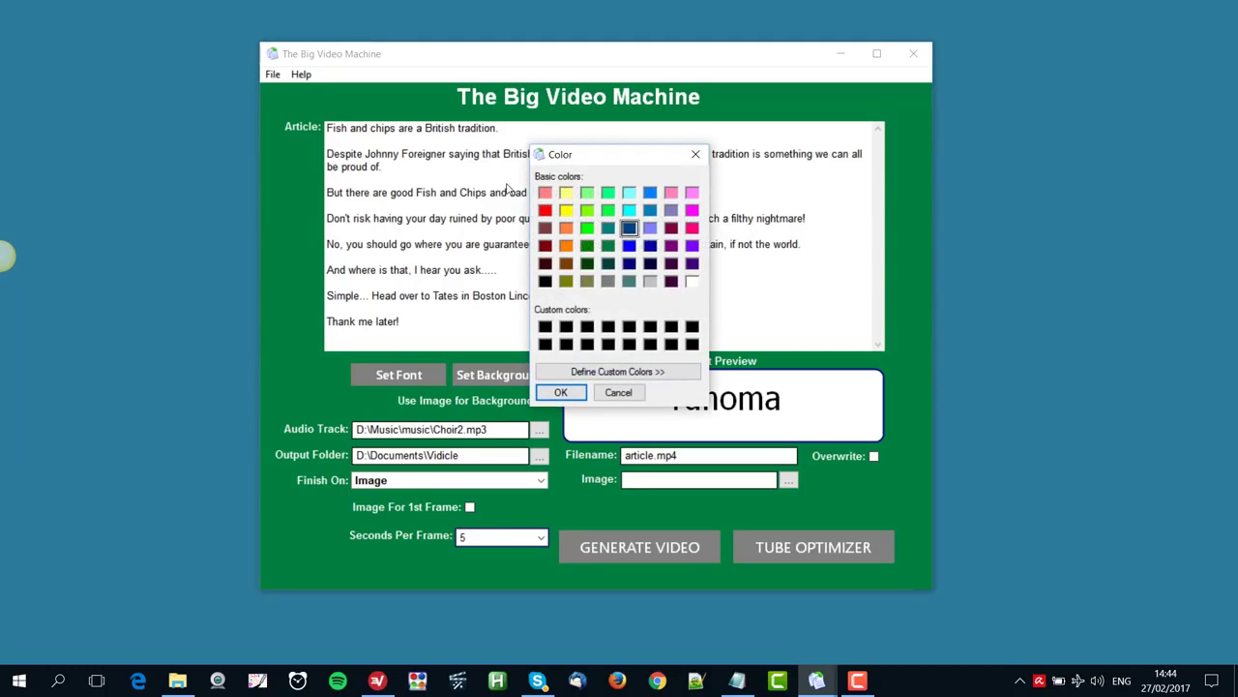
click(561, 392)
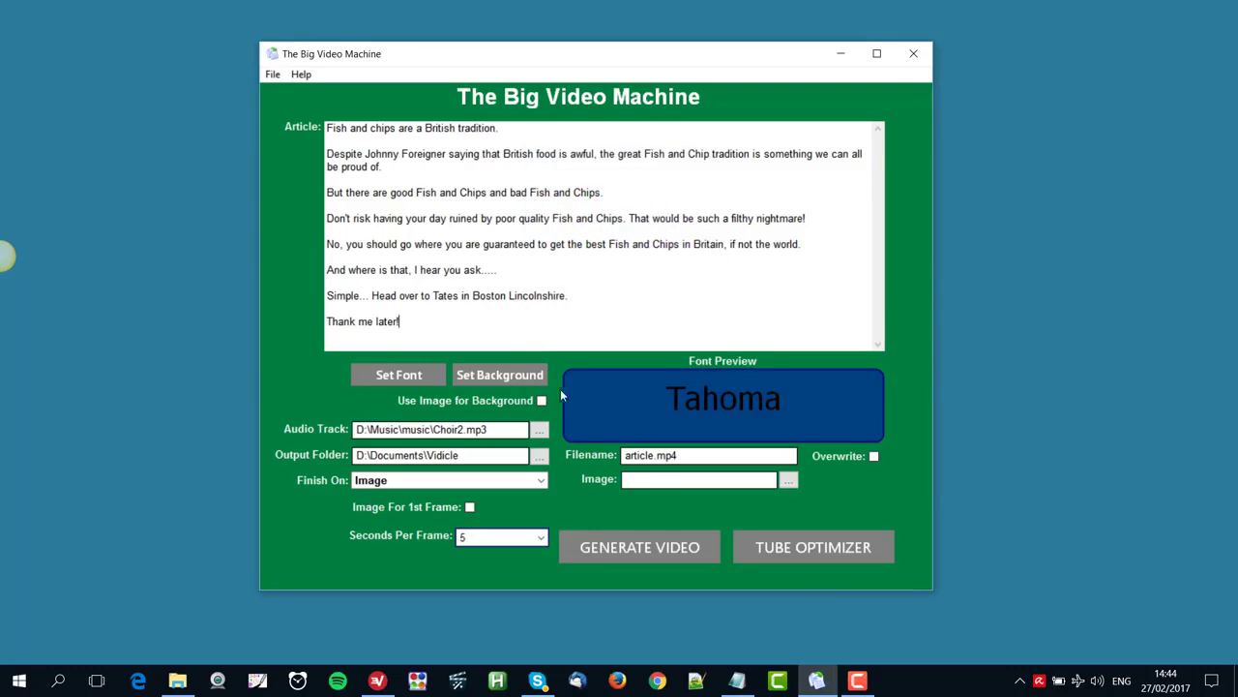
Set the Tahoma slide text colour to white
click(399, 374)
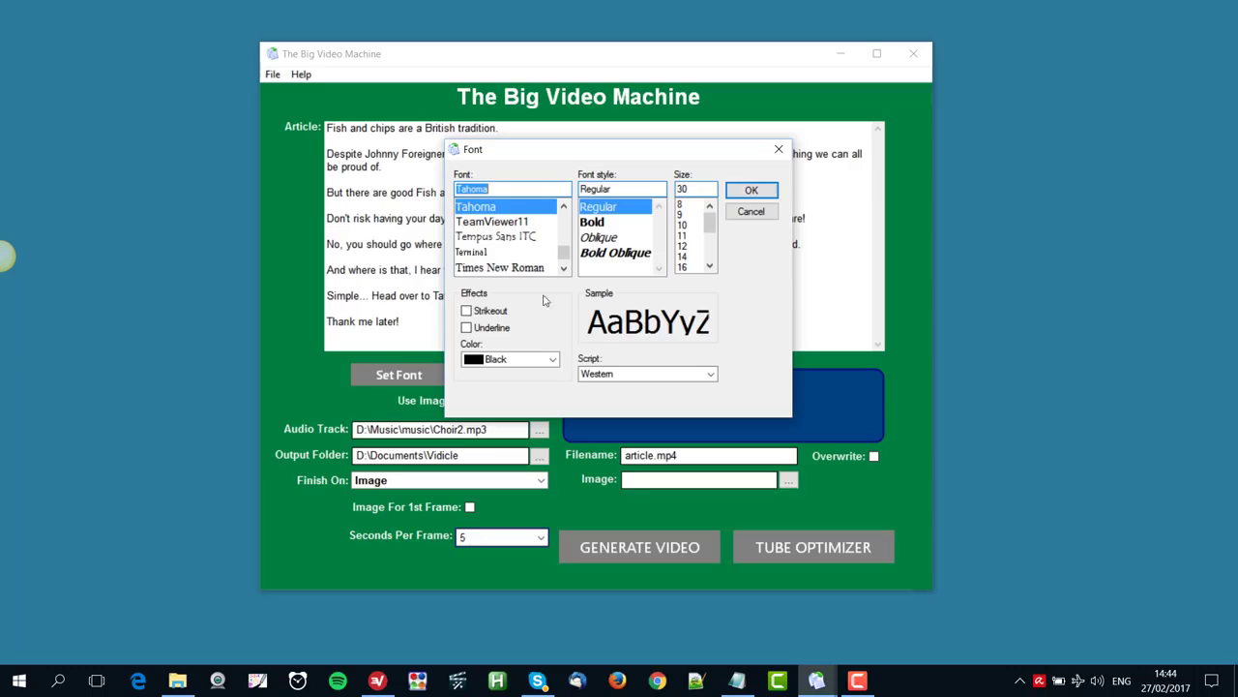
click(554, 359)
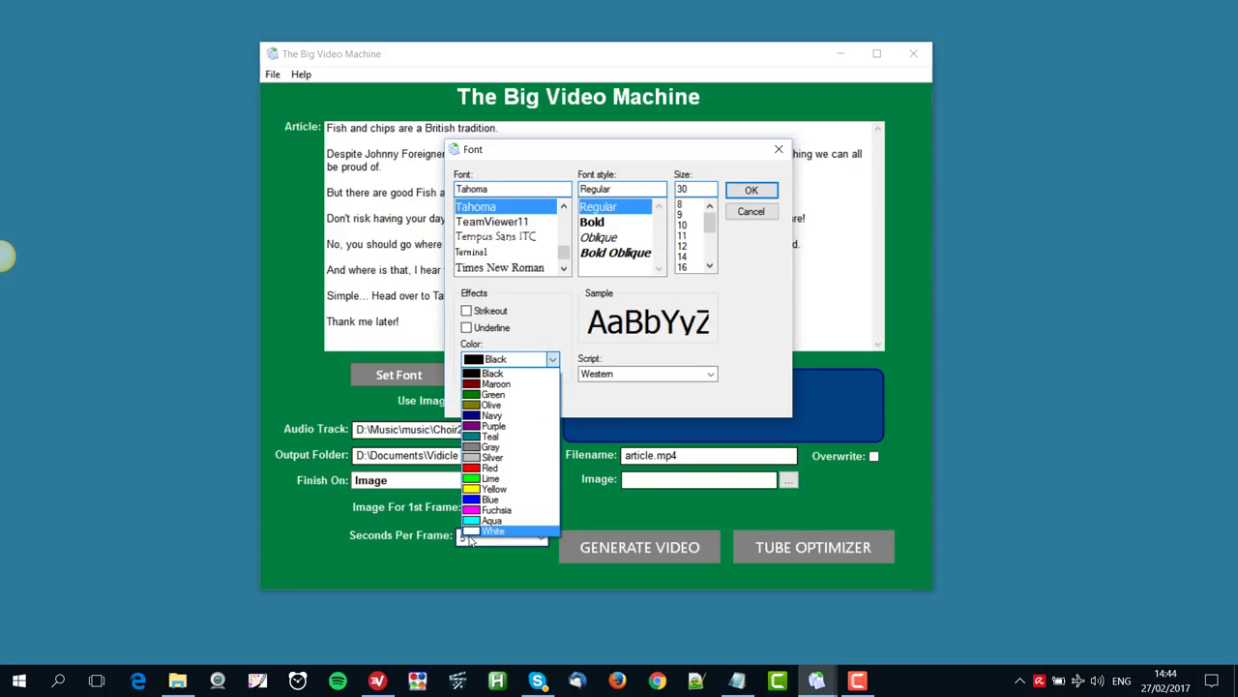
click(475, 531)
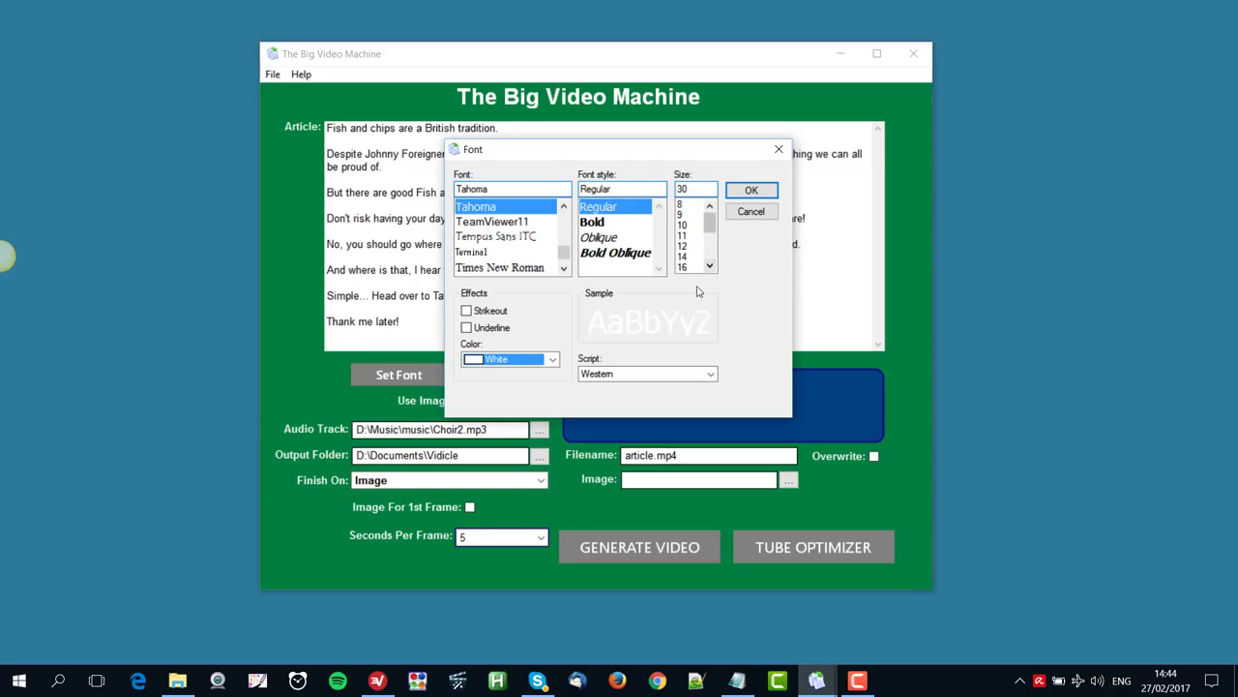
click(752, 191)
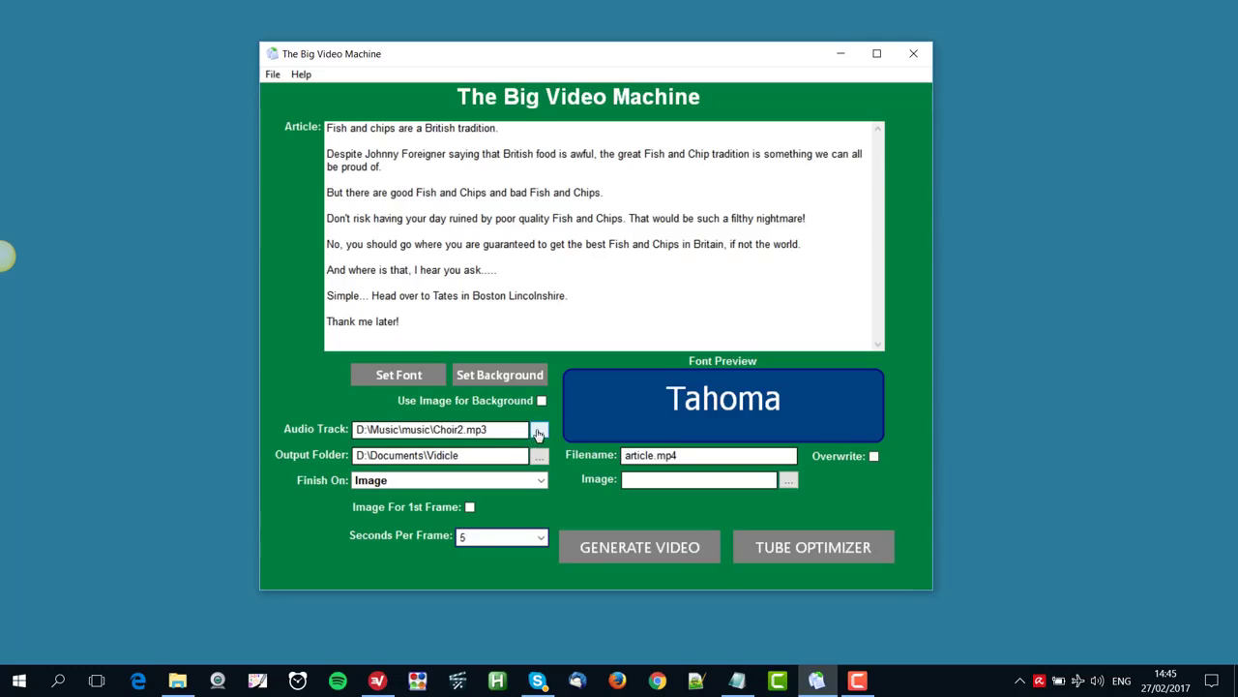
click(539, 429)
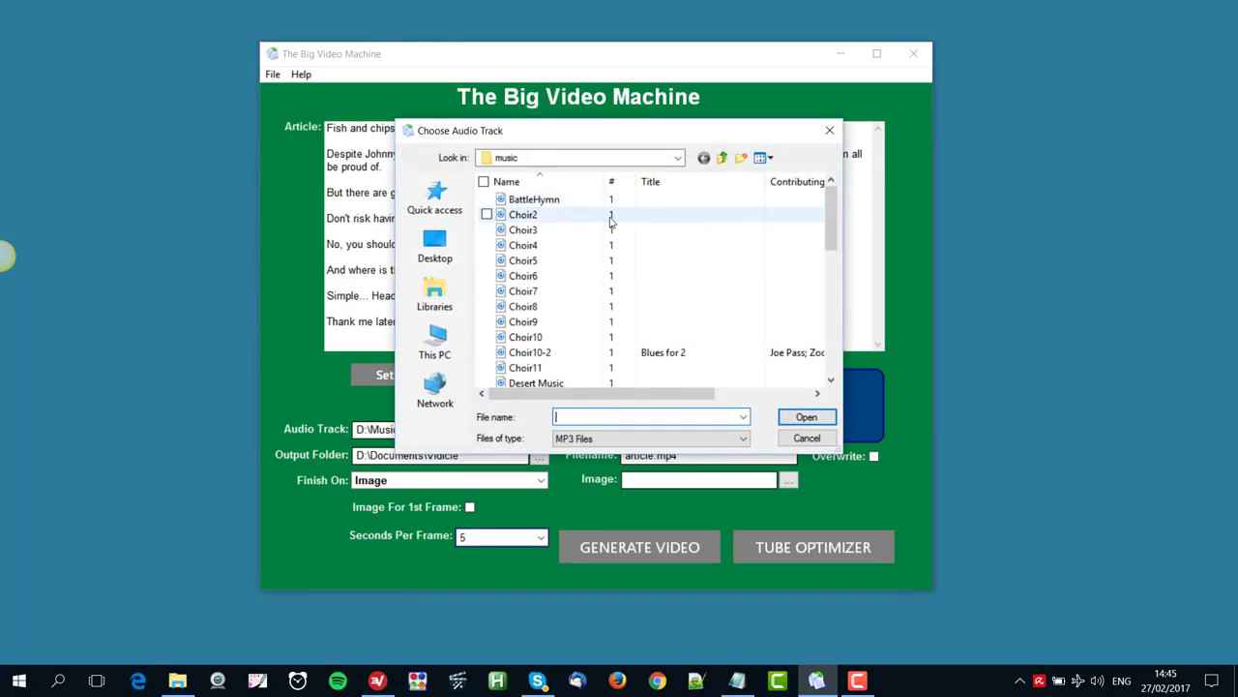
click(552, 221)
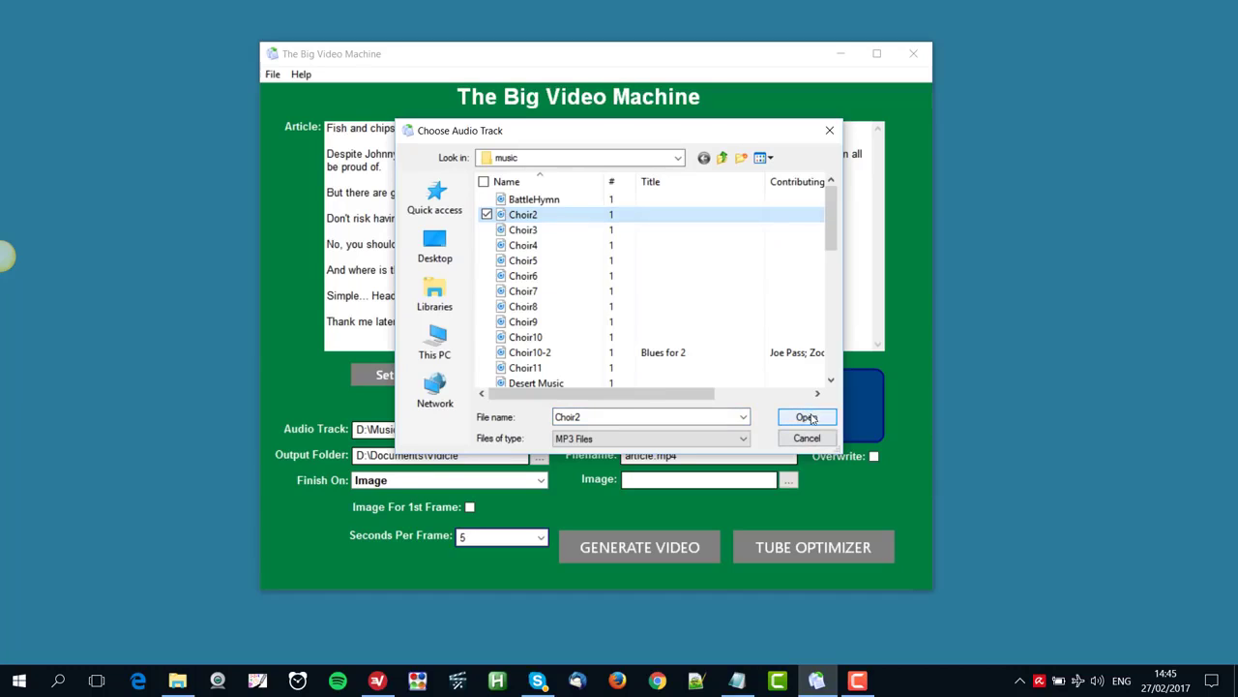
click(806, 417)
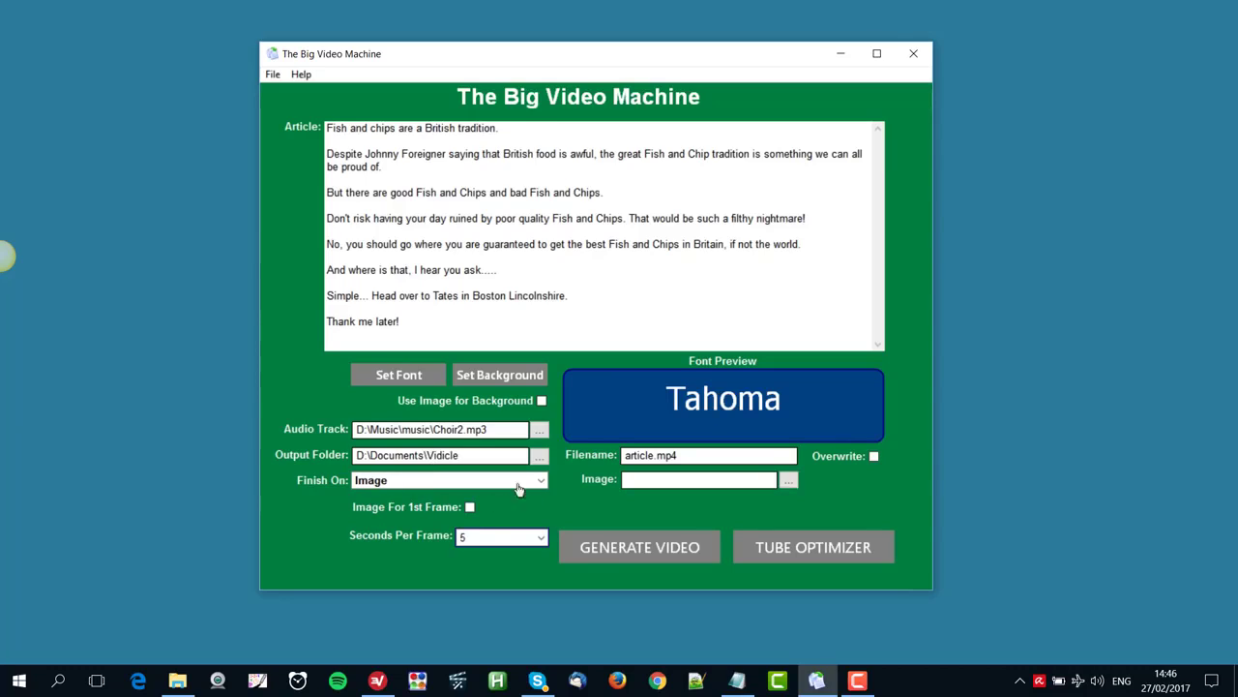
Set Finish On to Image using the chip shop photo 23026172.jpg
click(379, 487)
click(379, 493)
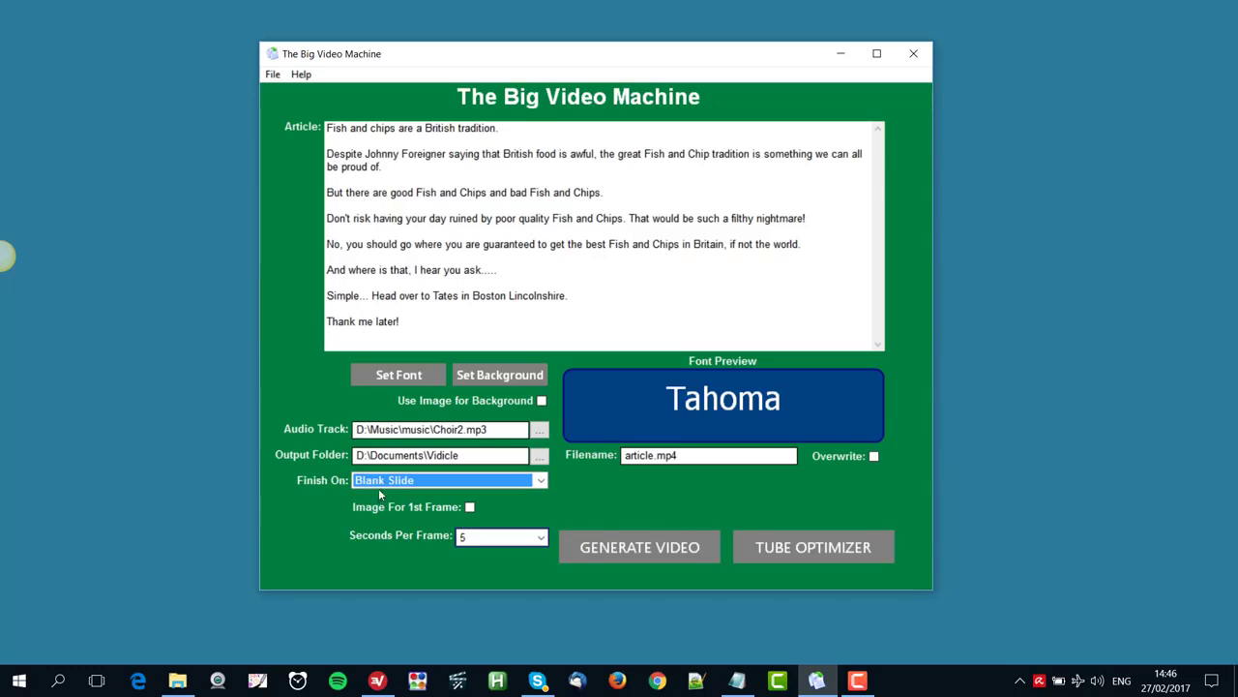
click(383, 488)
click(311, 391)
key(alt+Down)
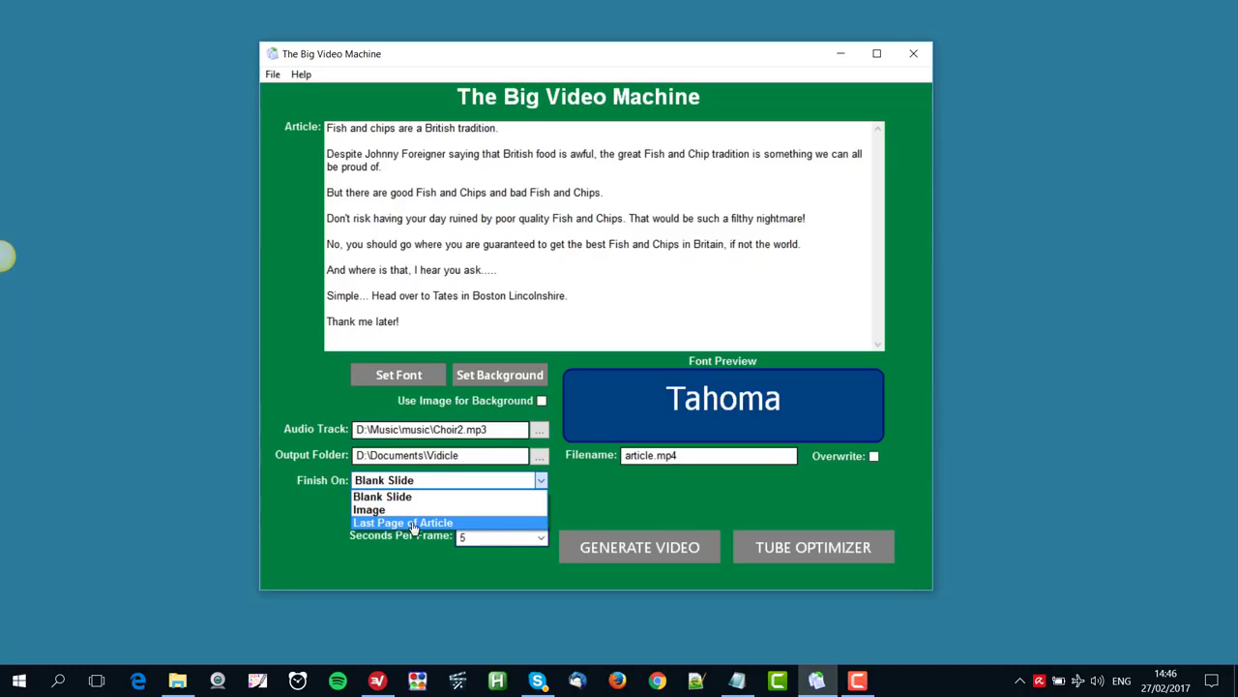
key(Return)
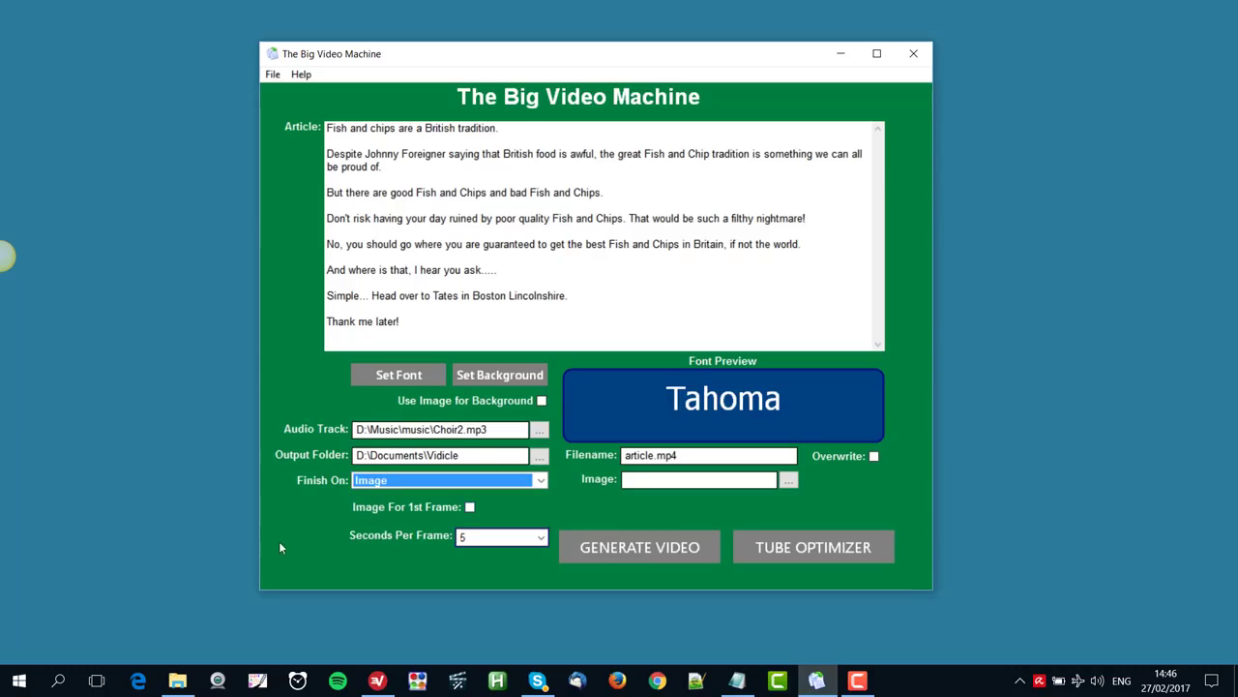
click(789, 482)
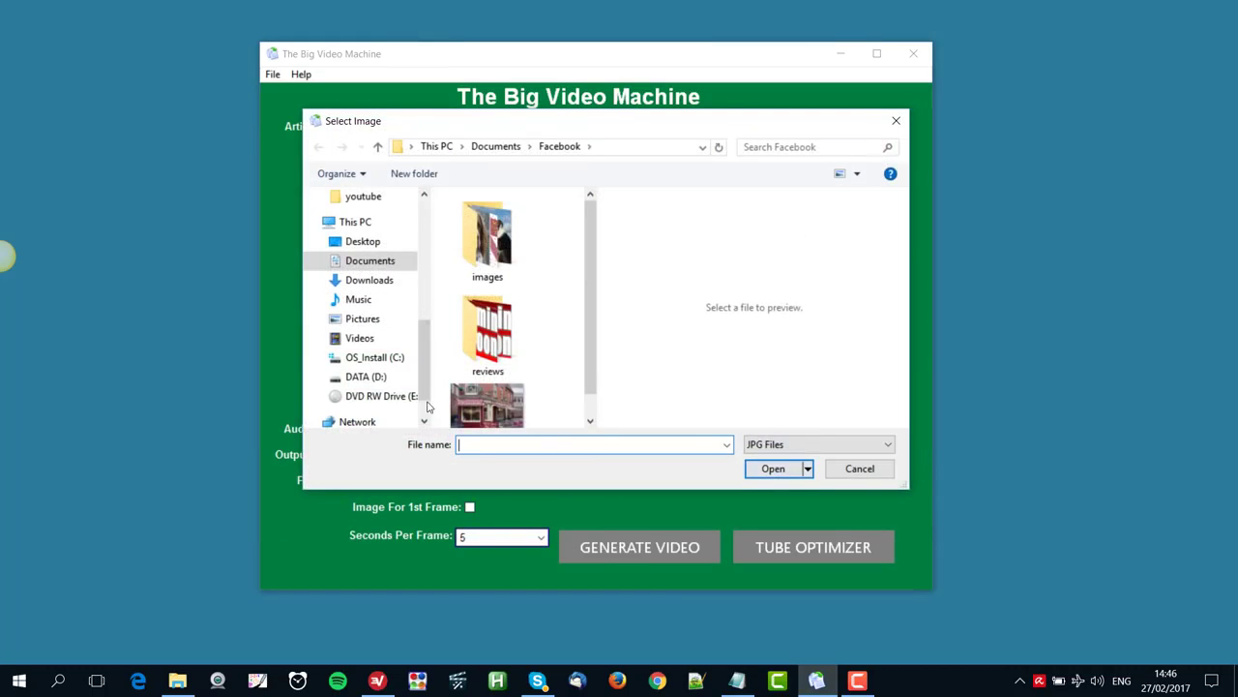
click(489, 405)
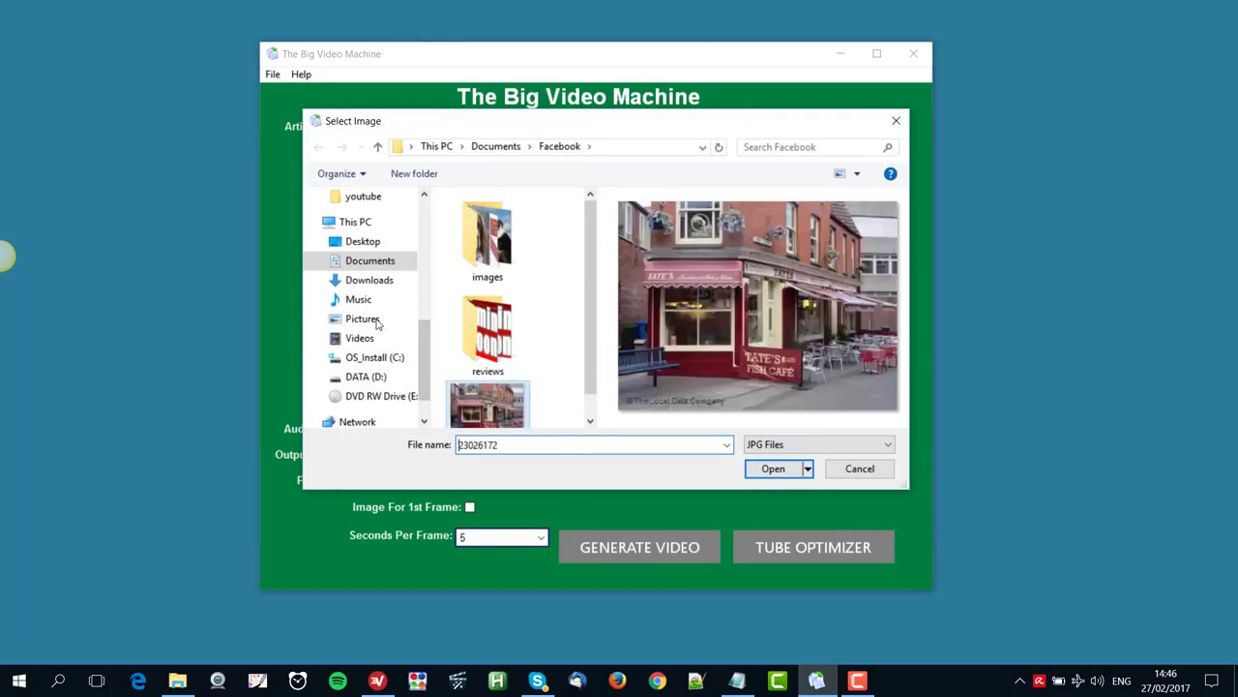
click(779, 471)
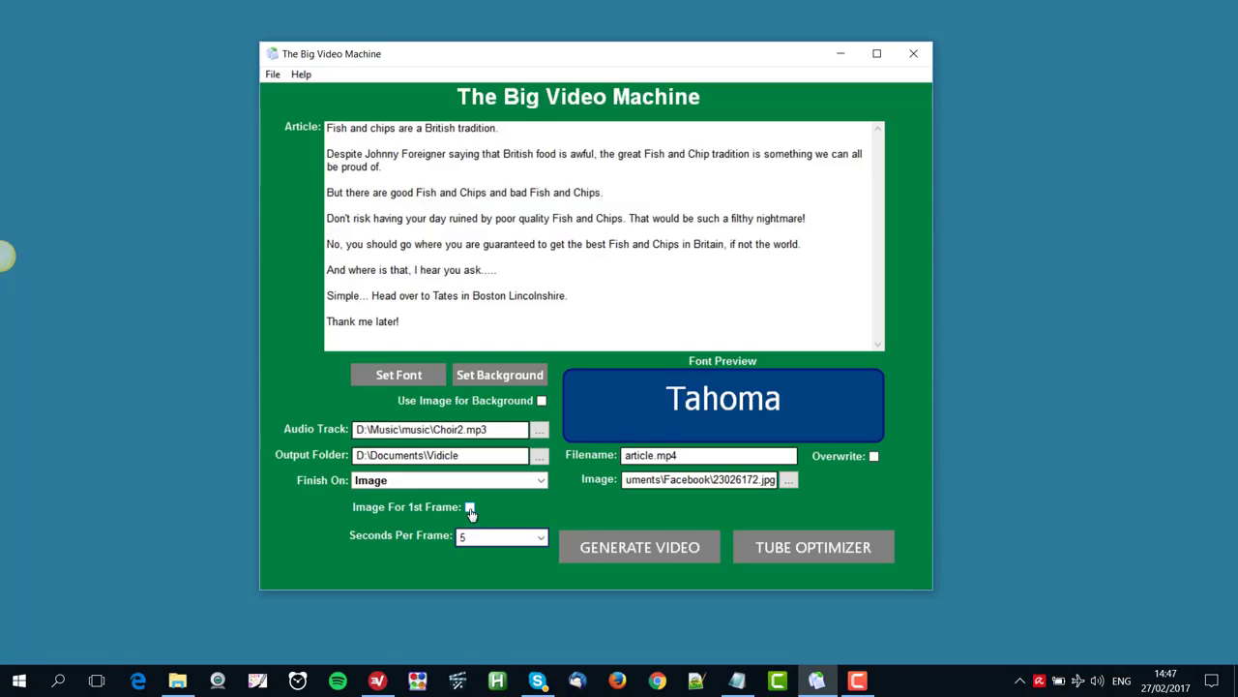
Enable Image For 1st Frame with the chip shop photo 23026172.jpg
click(470, 507)
click(789, 510)
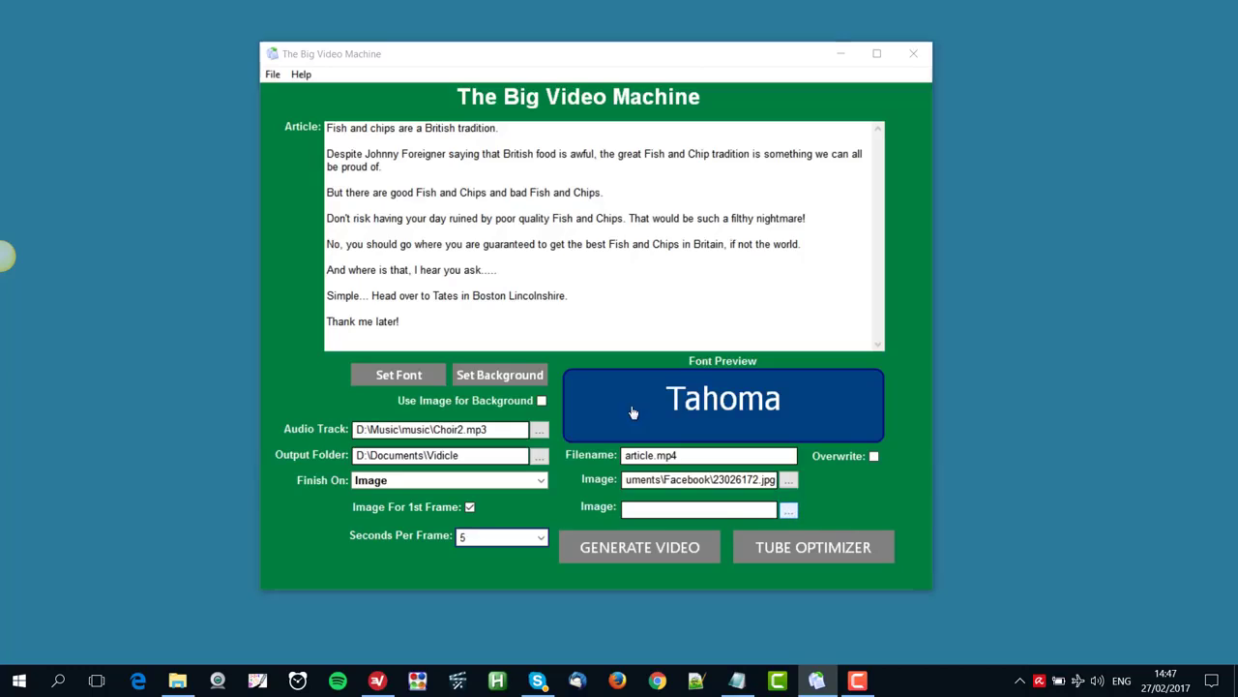
click(485, 400)
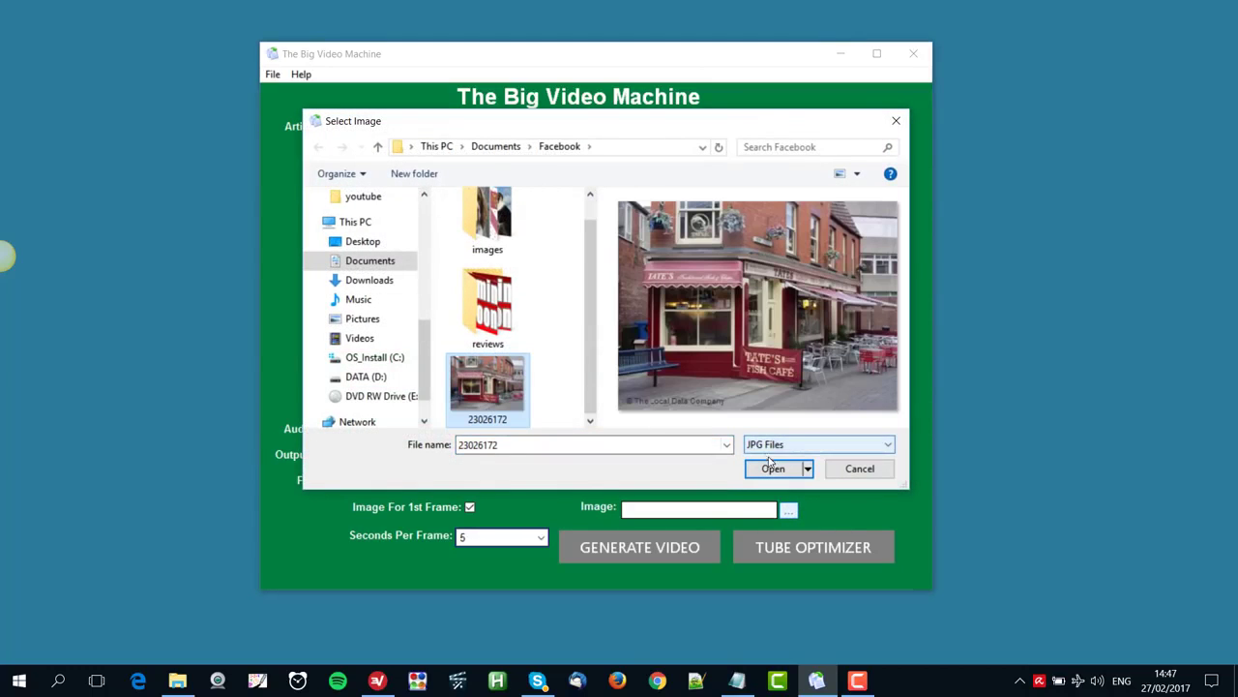
key(Return)
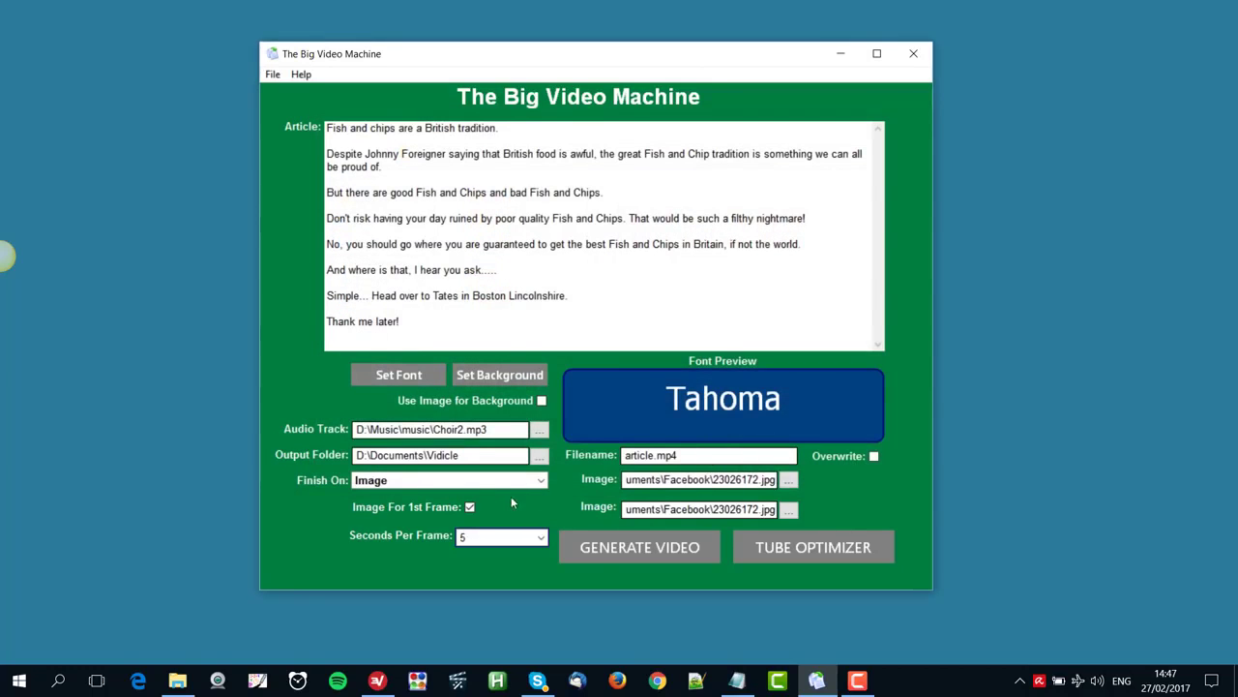
click(470, 540)
Change the output filename from article to chips and save the settings with File > Save
double_click(653, 454)
text(chi)
text(ps)
click(271, 75)
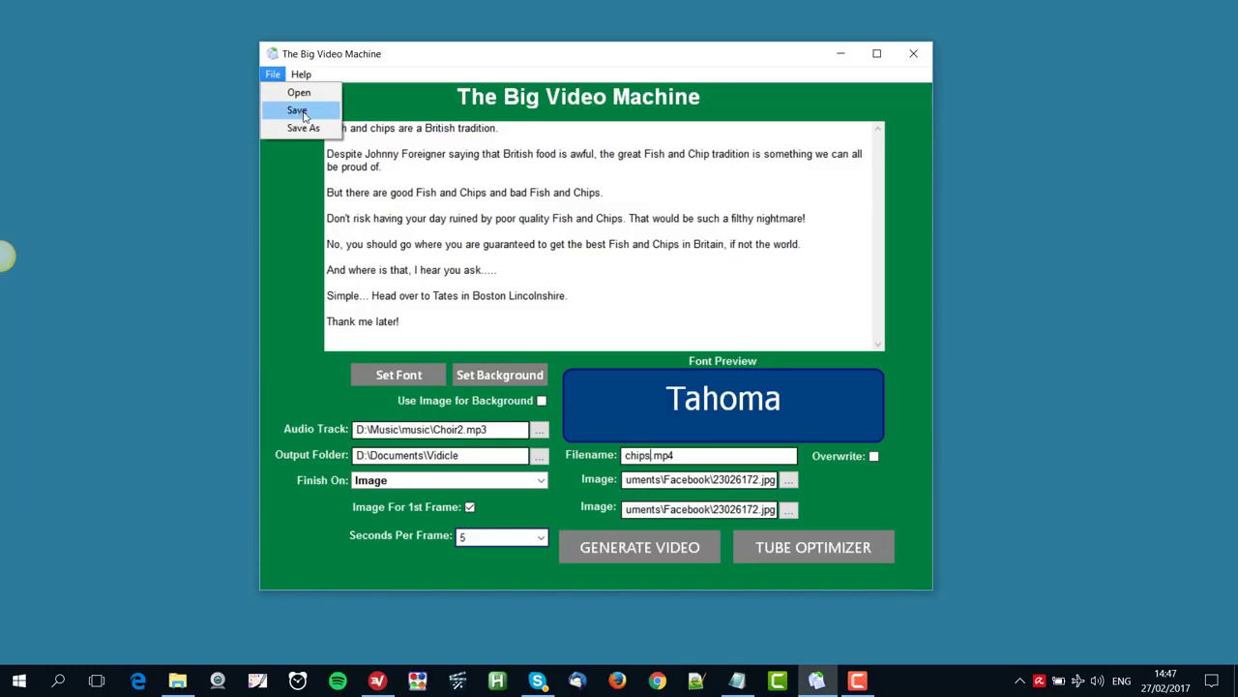
click(234, 138)
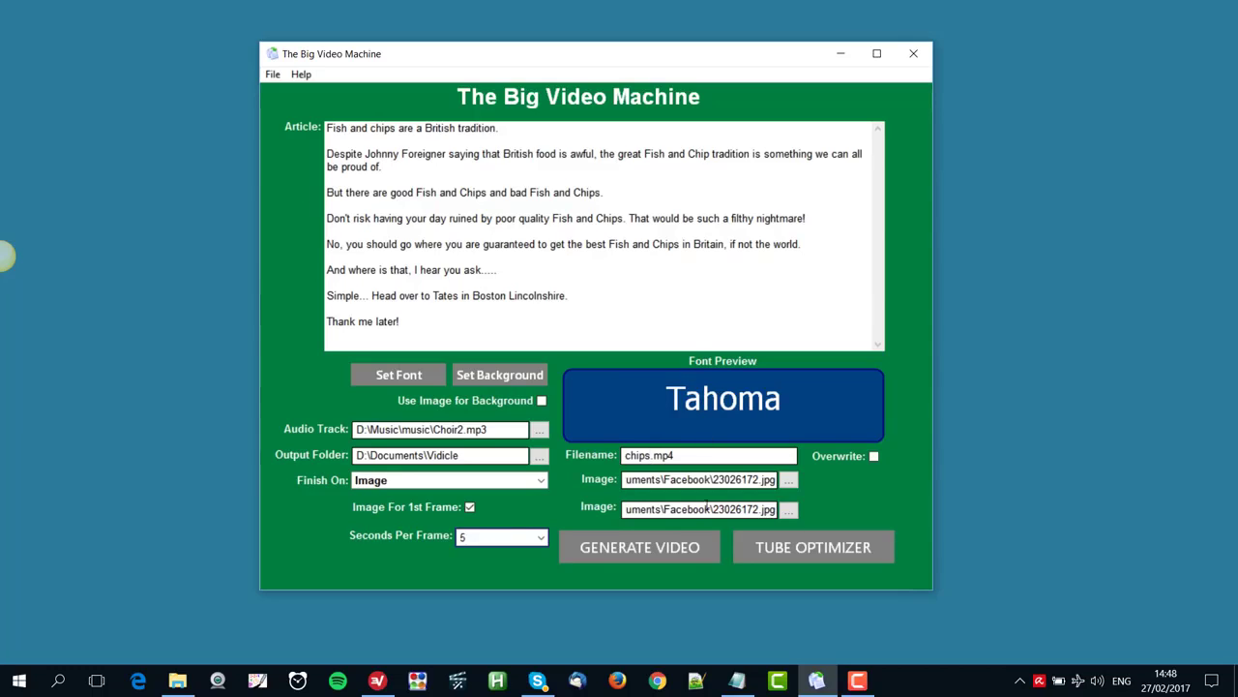
Generate the chips.mp4 video with GENERATE VIDEO
click(642, 547)
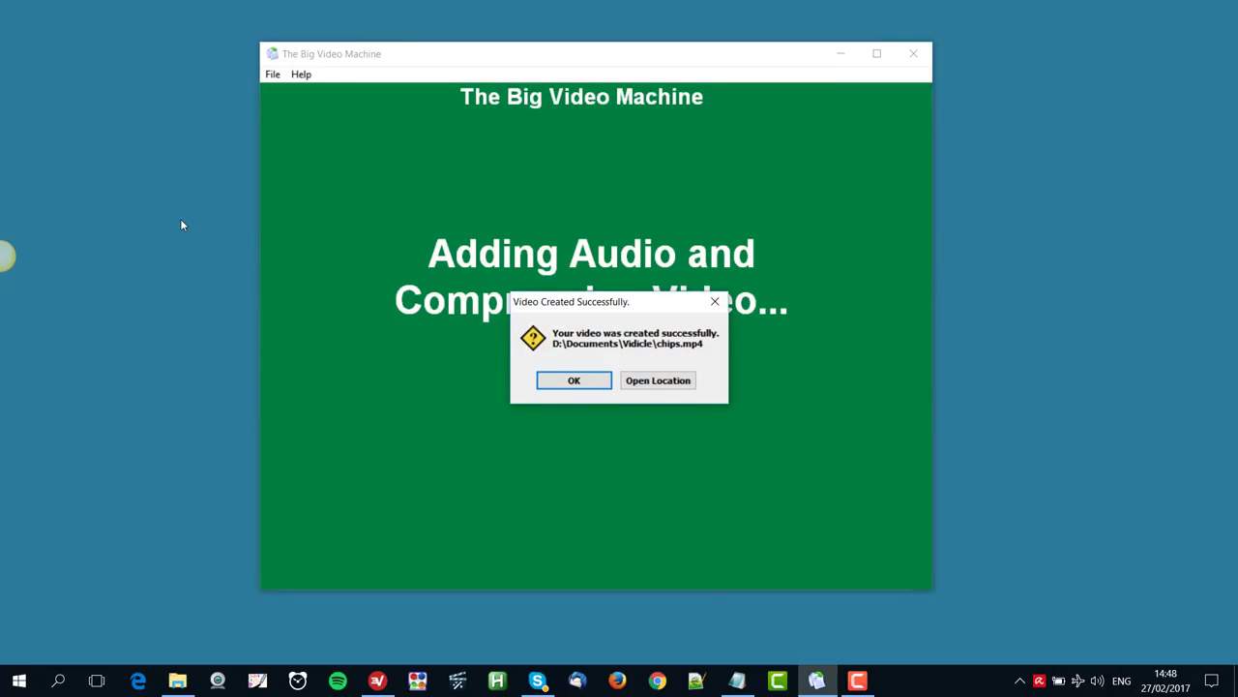
Open the Vidicle folder from the success dialog and play chips.mp4
click(688, 384)
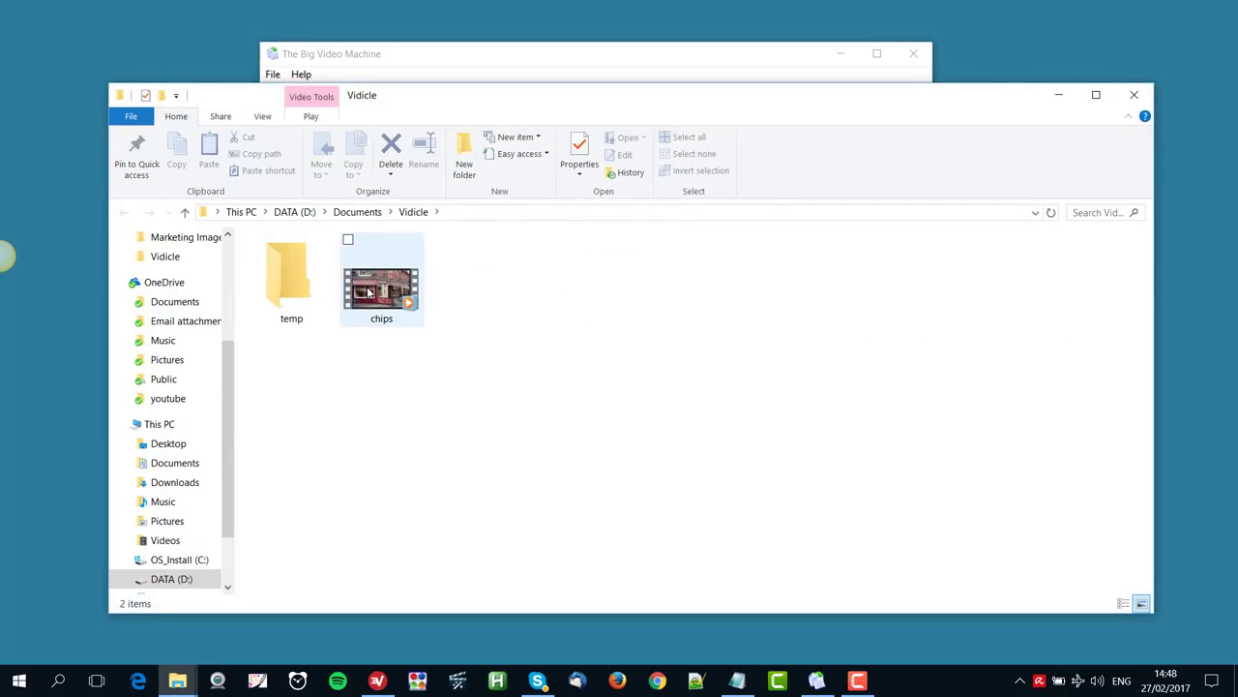
double_click(367, 293)
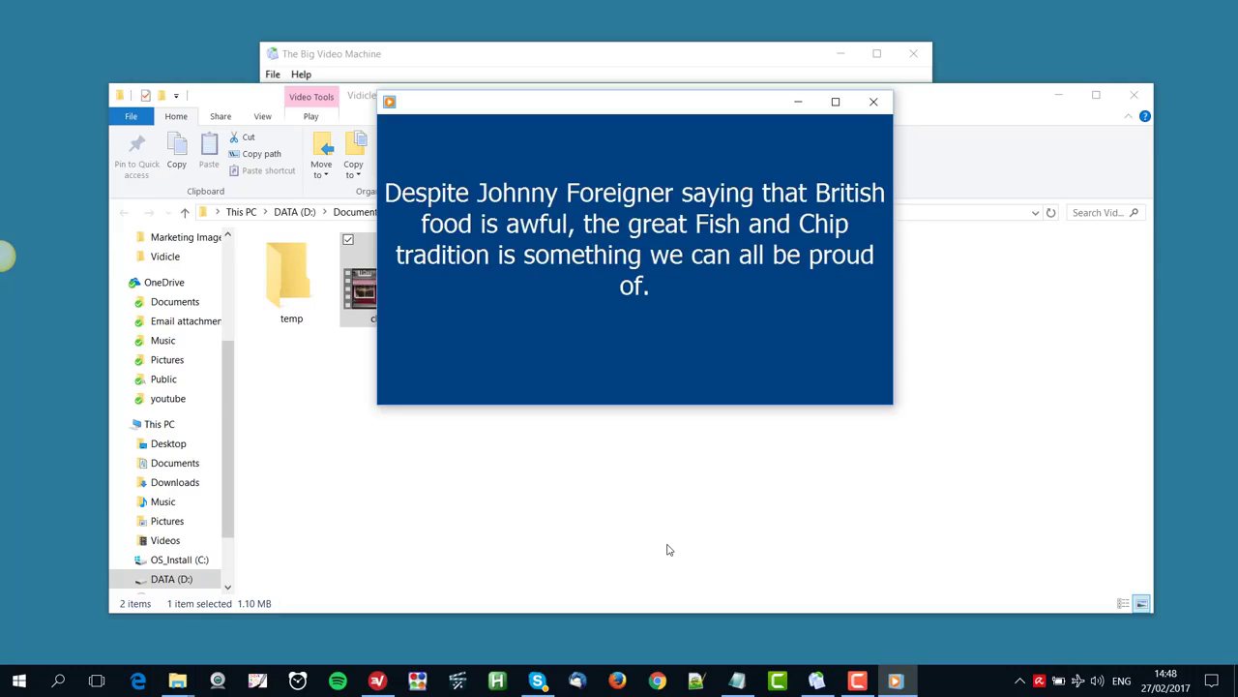
Minimize File Explorer and The Big Video Machine to watch the chips video
click(1058, 95)
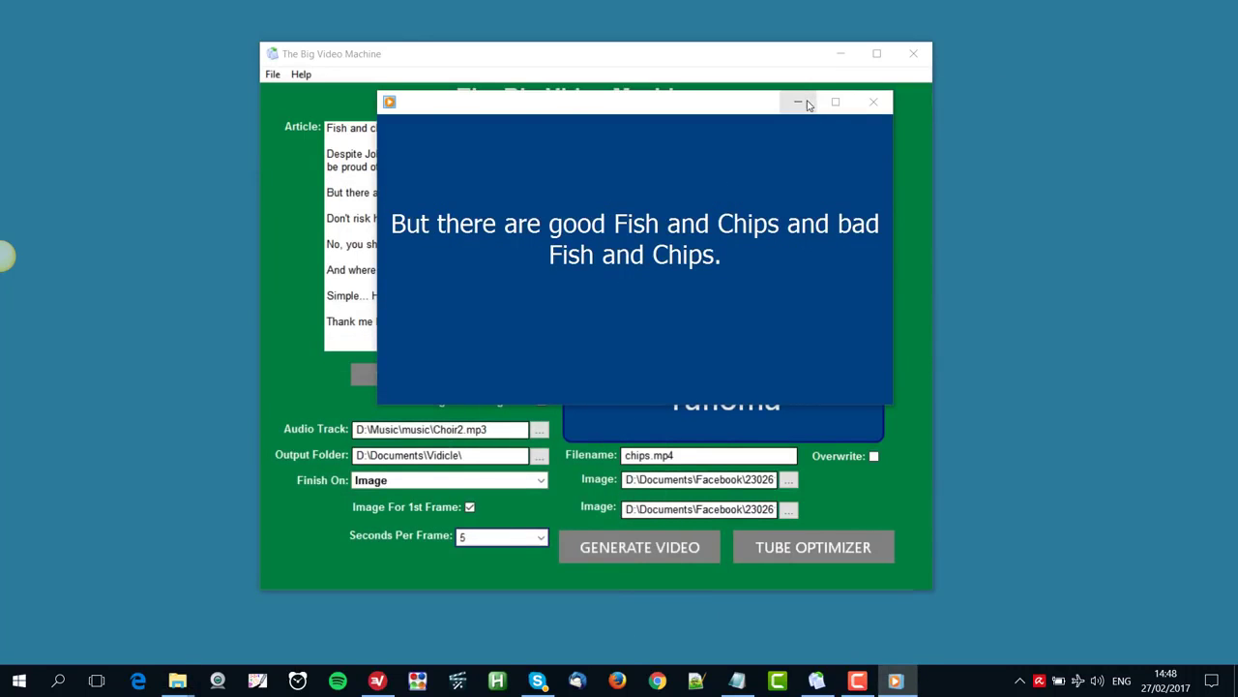
click(841, 58)
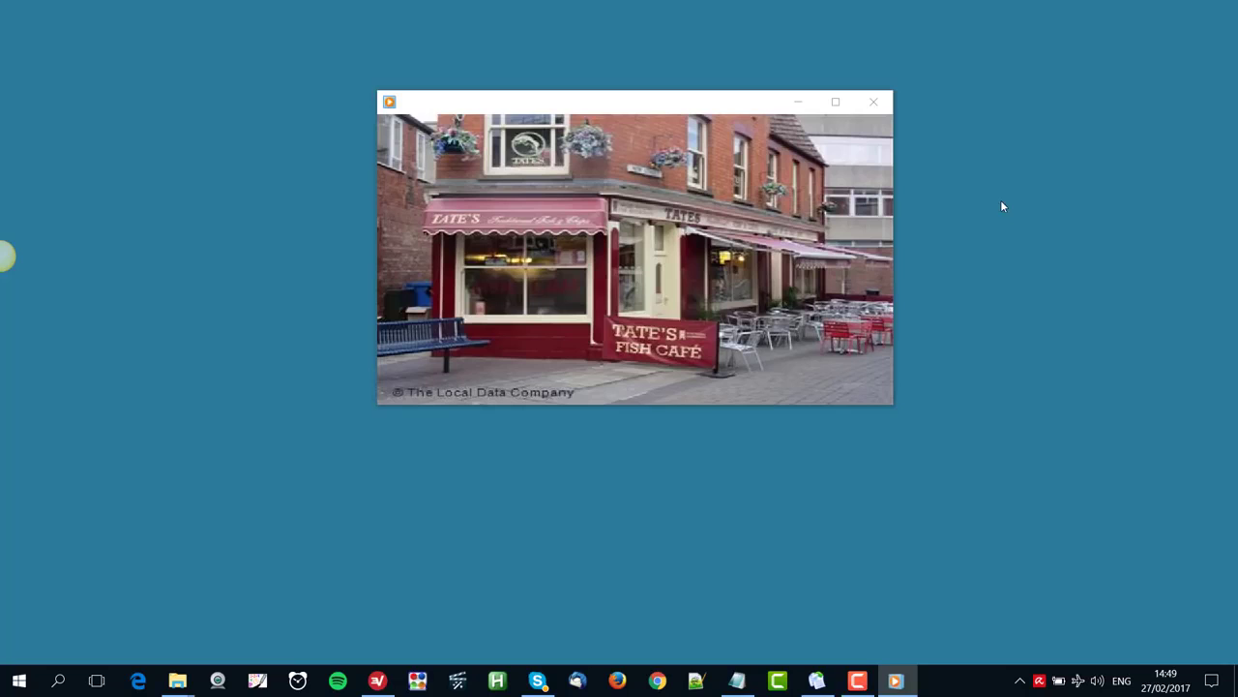
Close the finished video and restore The Big Video Machine from the taskbar
click(874, 102)
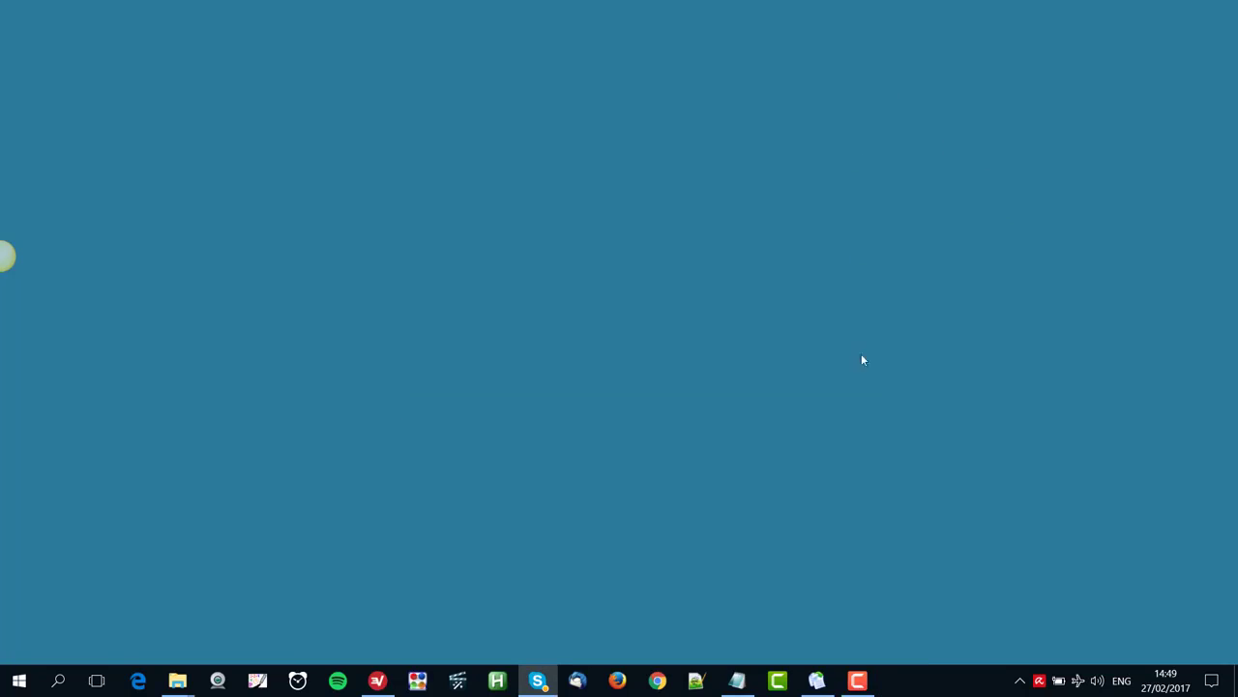
click(817, 680)
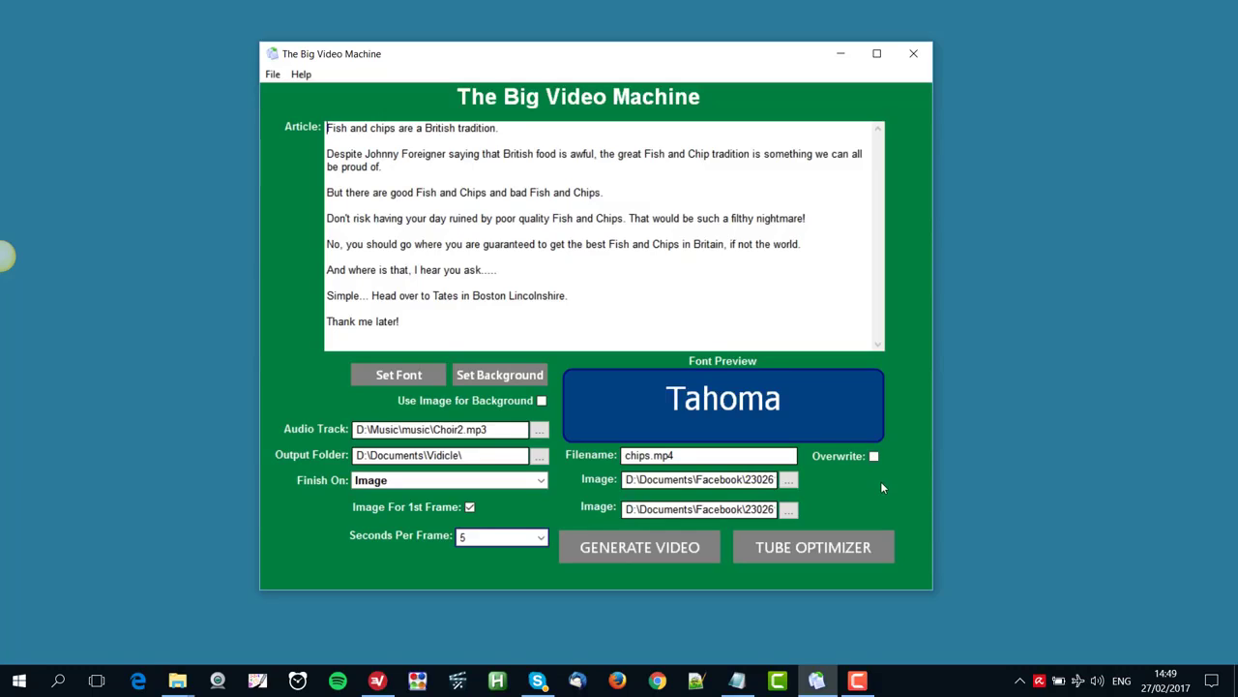
Run the Tube Optimizer on the video, bringing up the Pro edition upgrade notice
click(818, 554)
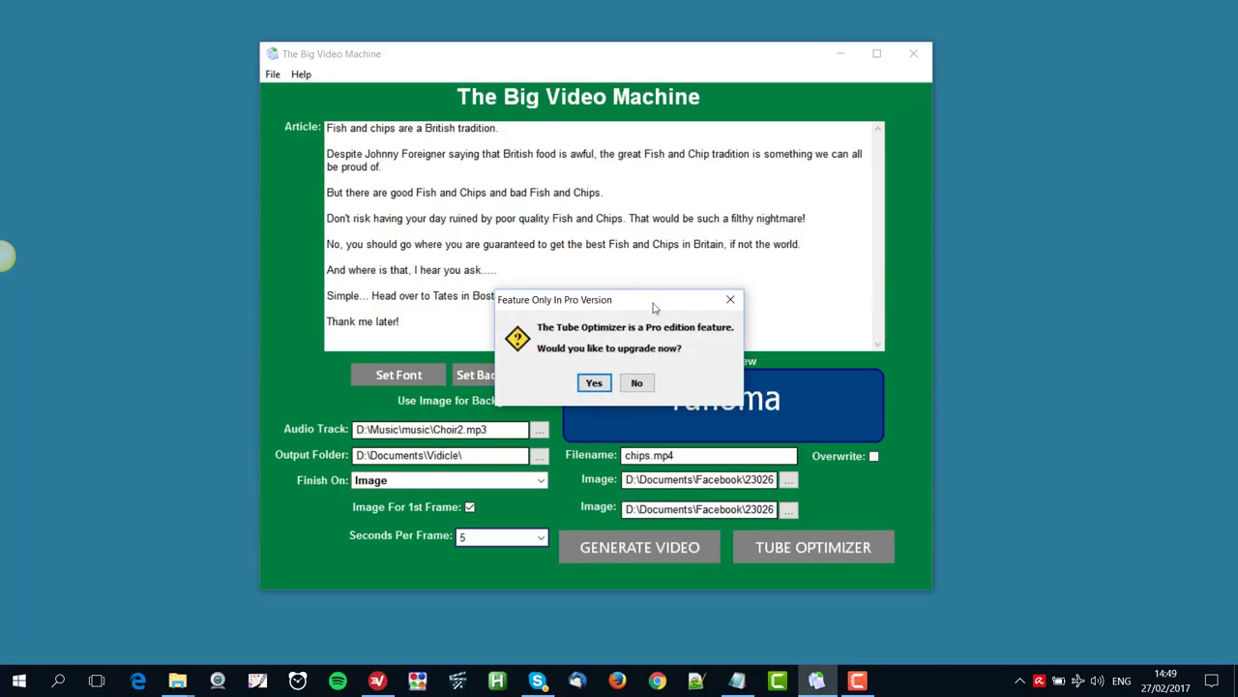